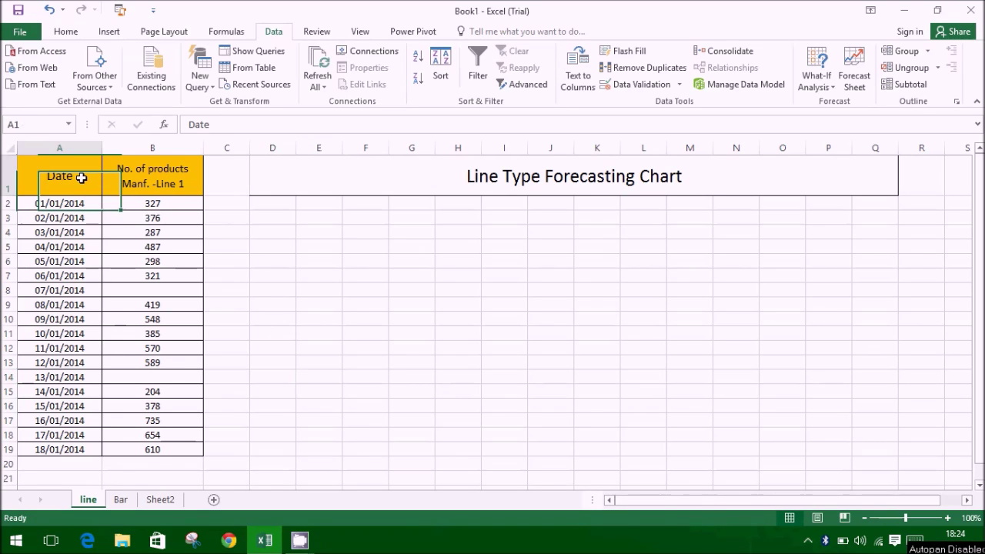
Start a forecast sheet from the date and Line 1 production data in A1:B19, with the forecast end set to 31/01/2014.
left_click_drag(81, 178, 185, 451)
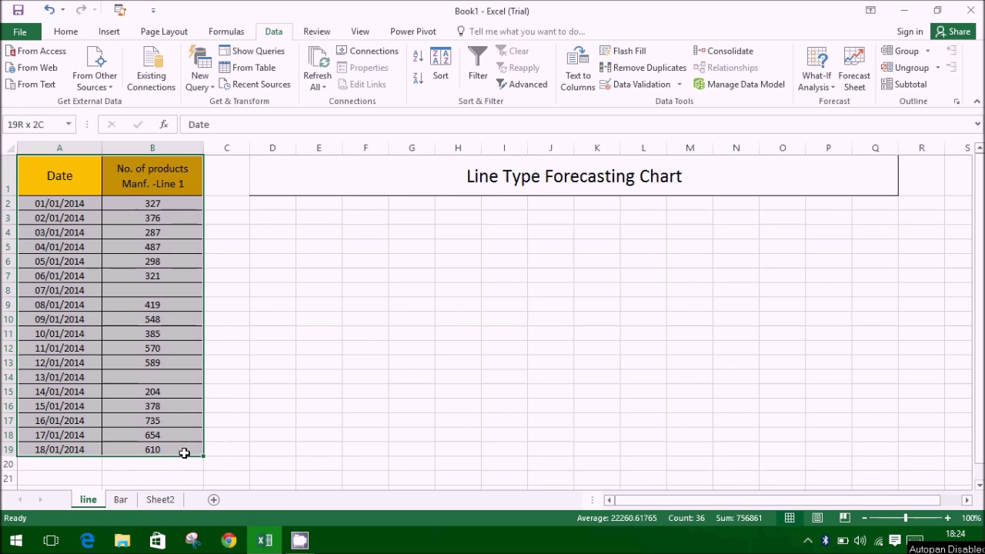
left_click(66, 31)
left_click(273, 32)
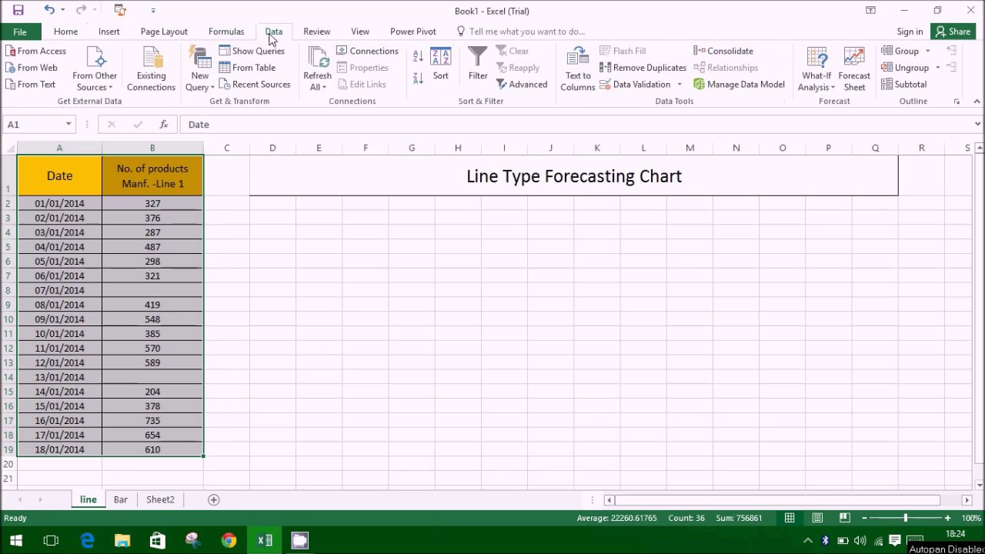
left_click(856, 80)
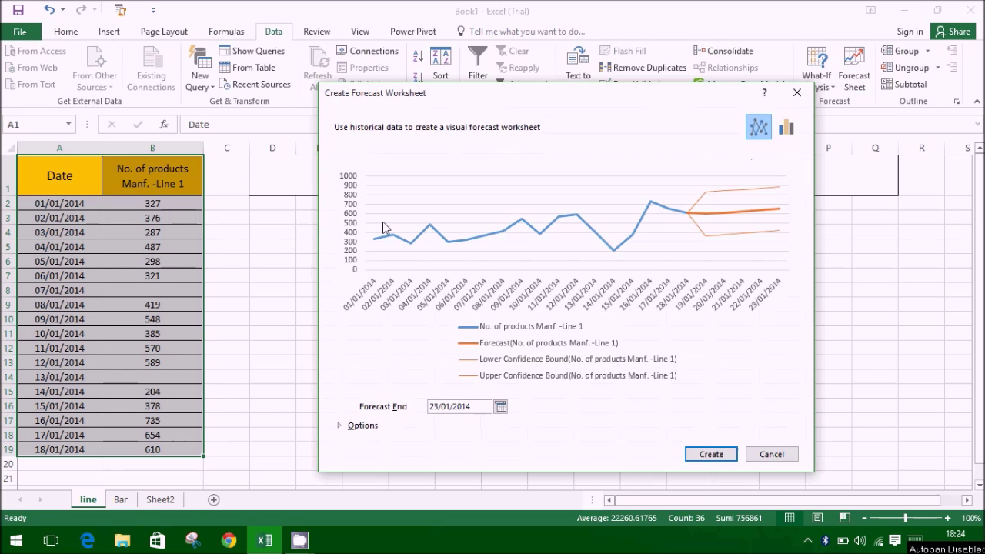
left_click(501, 406)
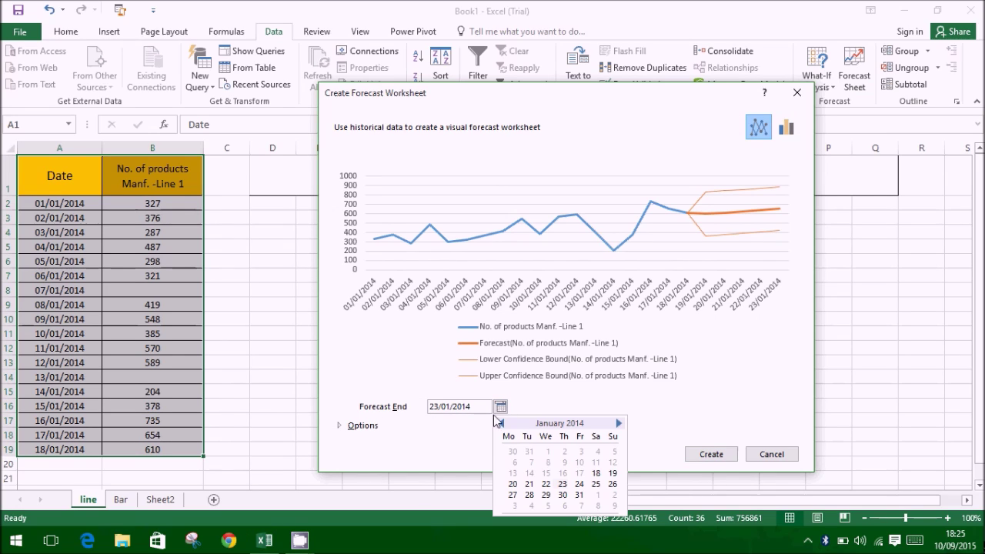
left_click(581, 495)
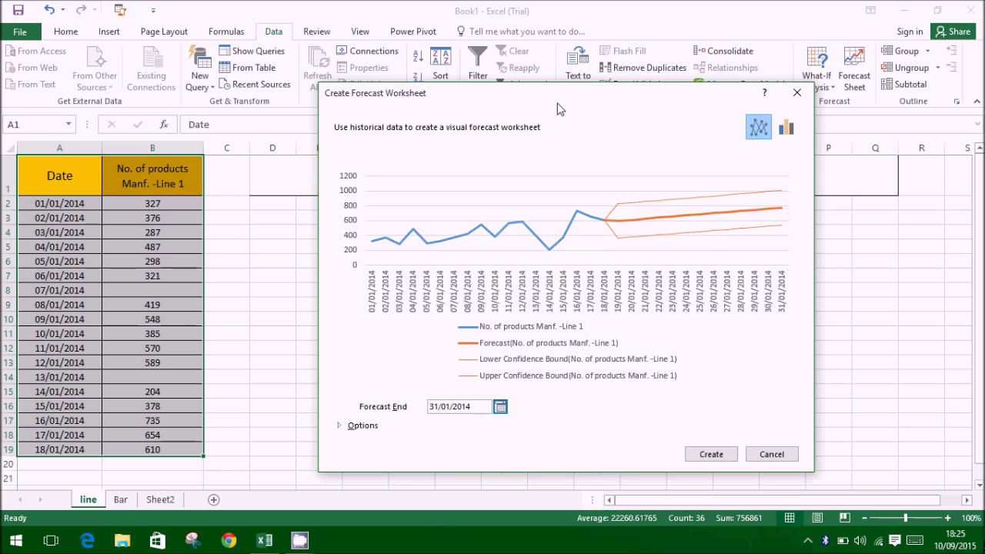
Expand the forecast options and set the confidence interval to 99%.
left_click_drag(557, 103, 547, 44)
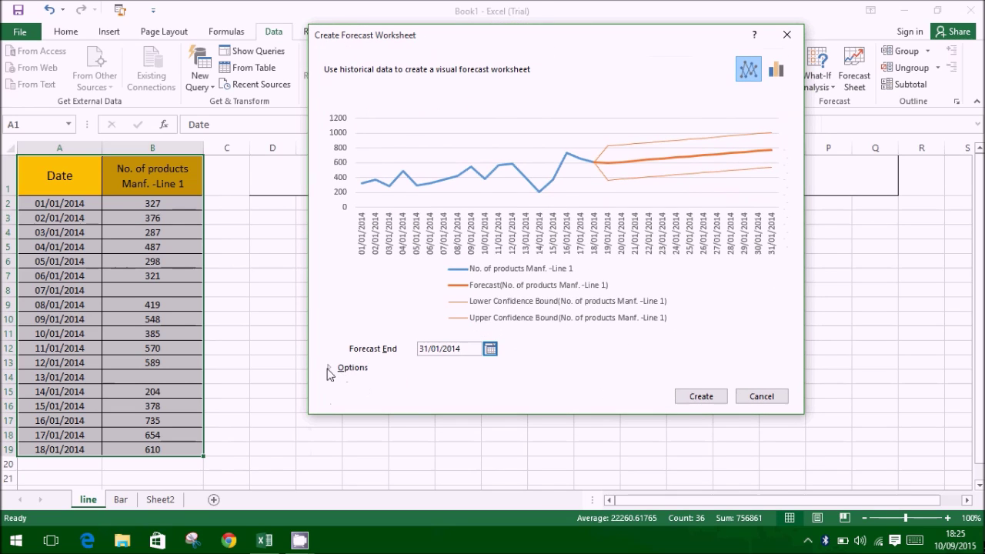
left_click(330, 370)
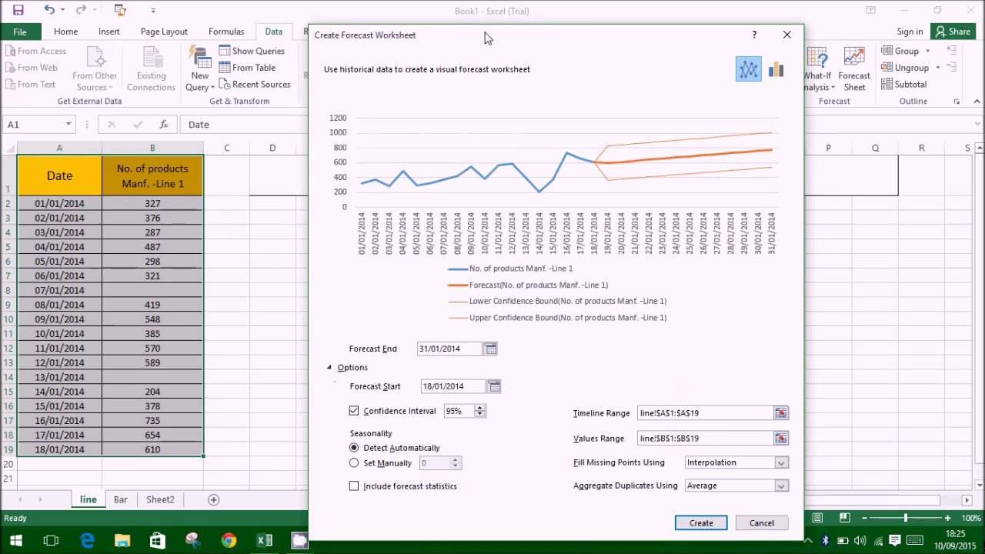
left_click_drag(486, 39, 478, 14)
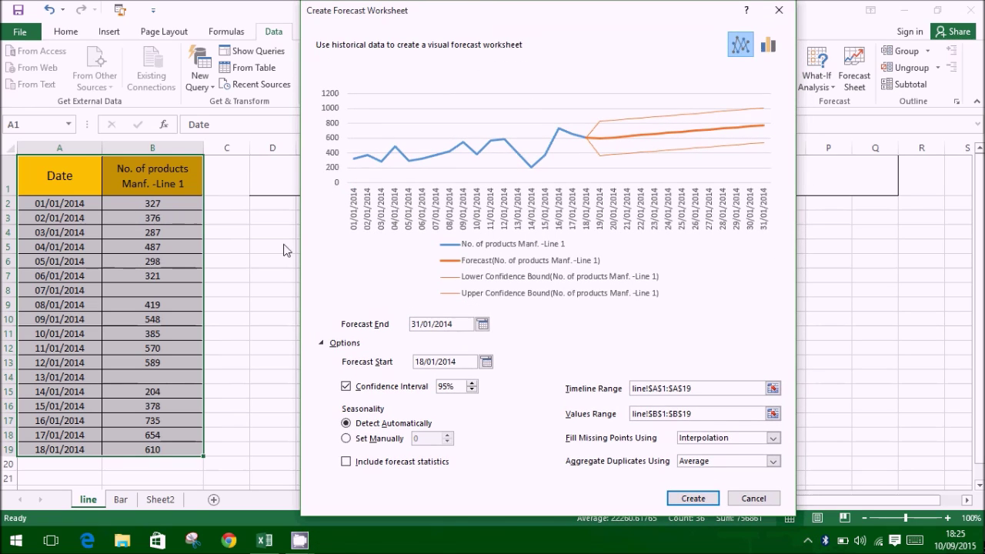
left_click(473, 384)
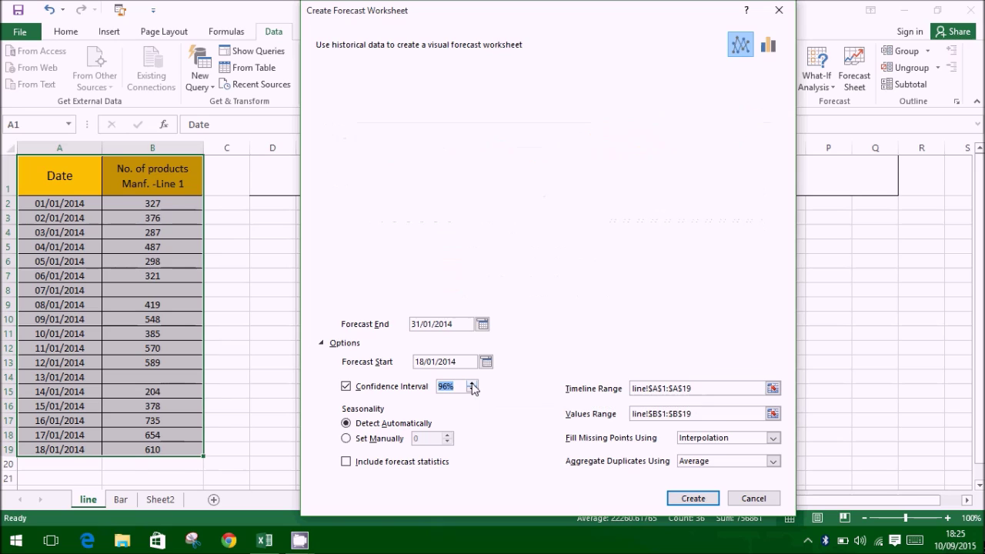
left_click(472, 384)
left_click(473, 384)
left_click(473, 384)
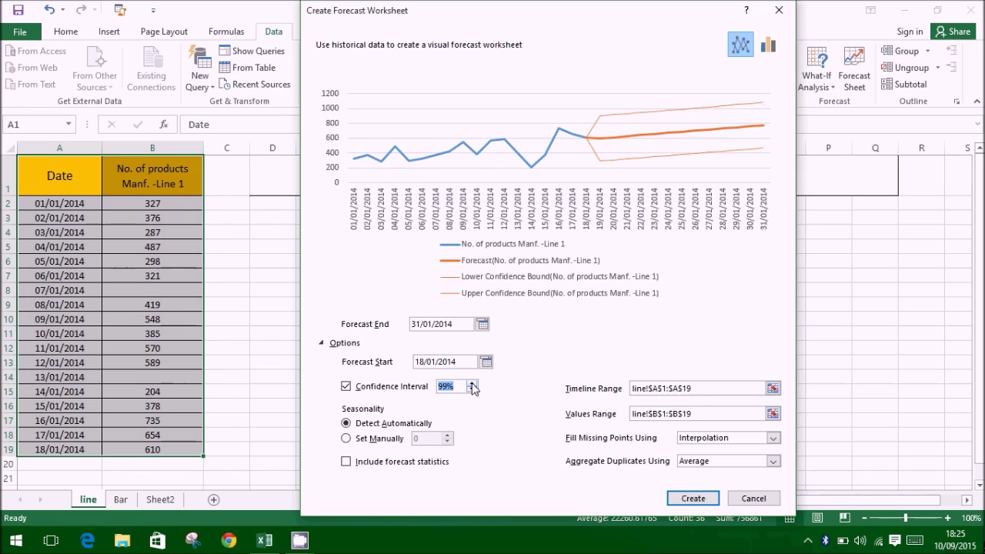
left_click(473, 384)
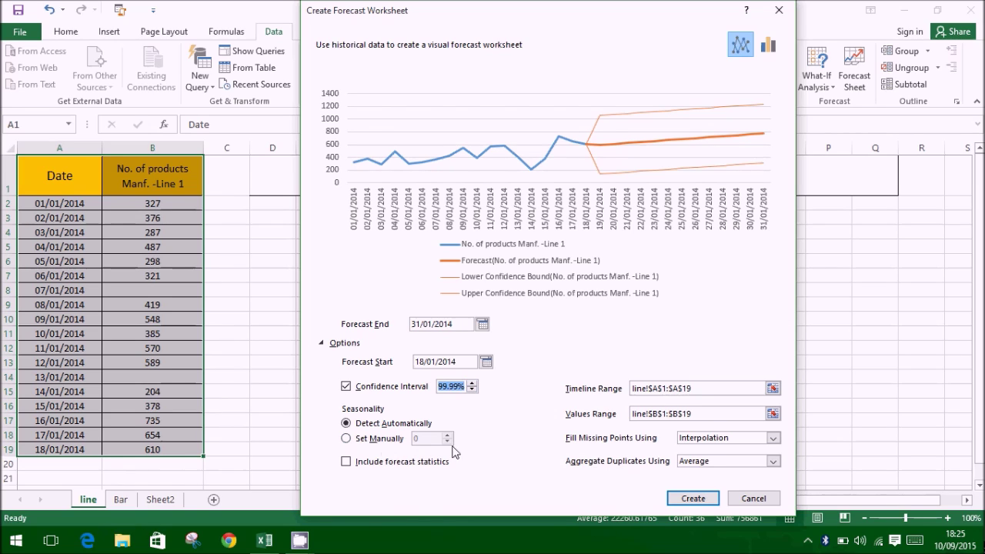
left_click(472, 391)
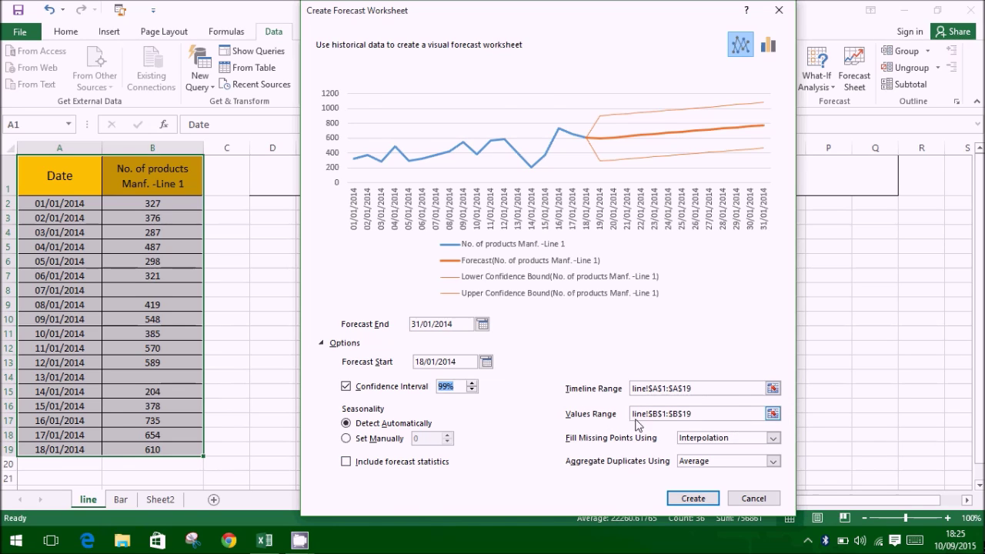
Try filling the missing points with Zeros and switch back to Interpolation.
left_click(712, 438)
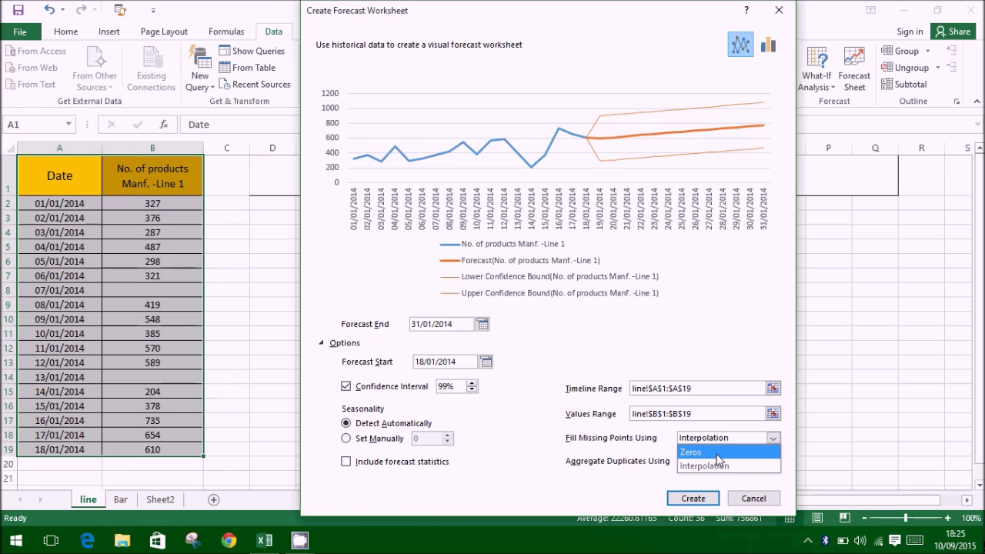
left_click(717, 457)
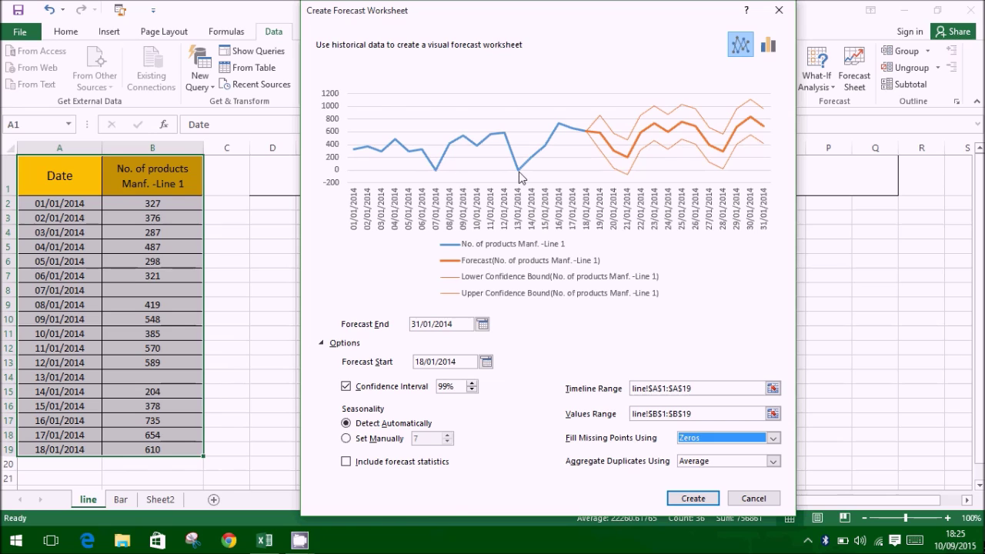
left_click(705, 437)
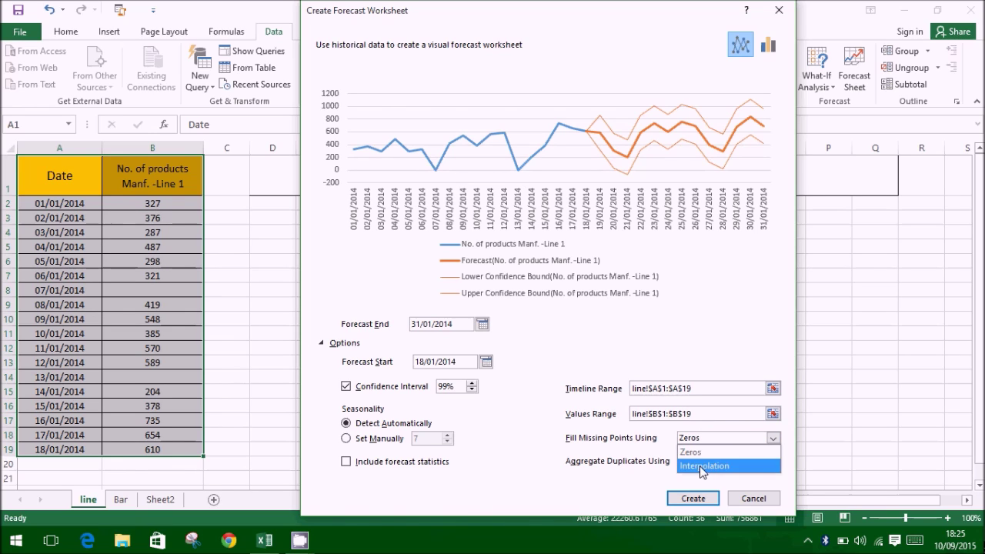
left_click(697, 465)
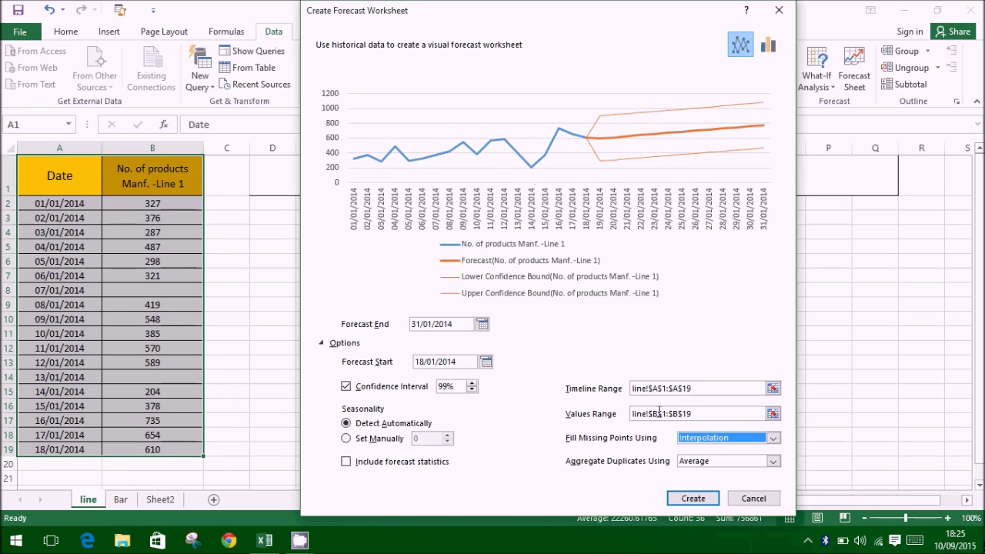
Aggregate duplicates using Sum and create the line forecast worksheet.
left_click(774, 461)
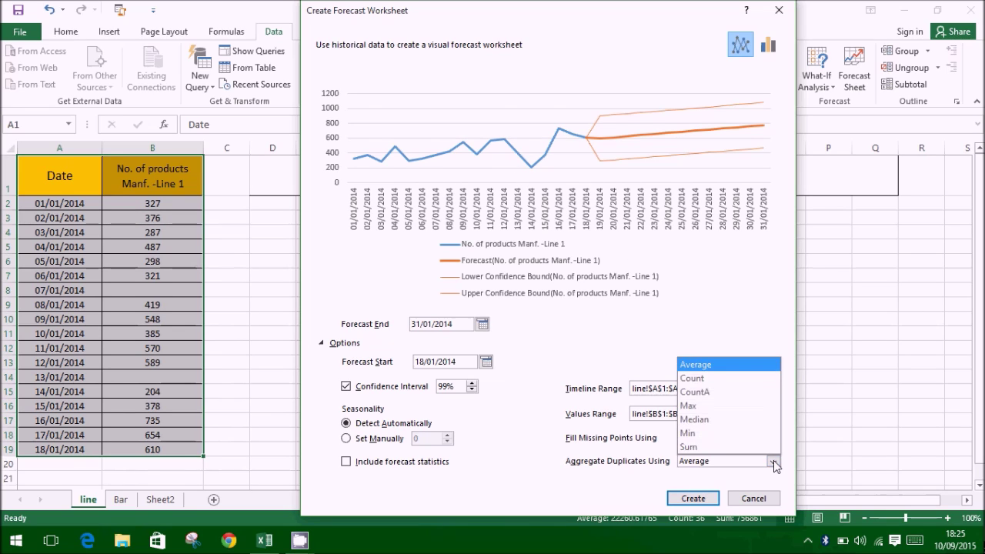
left_click(714, 406)
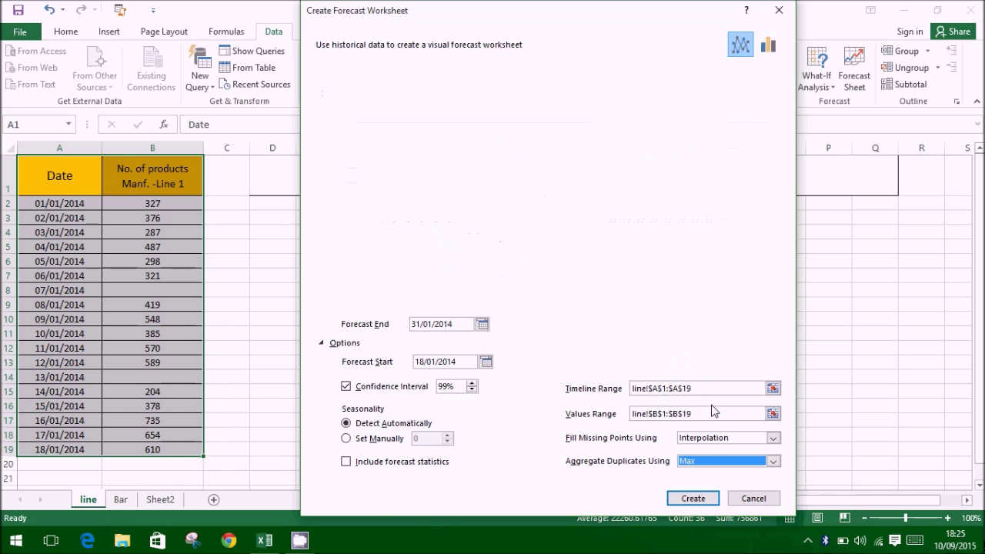
left_click(725, 459)
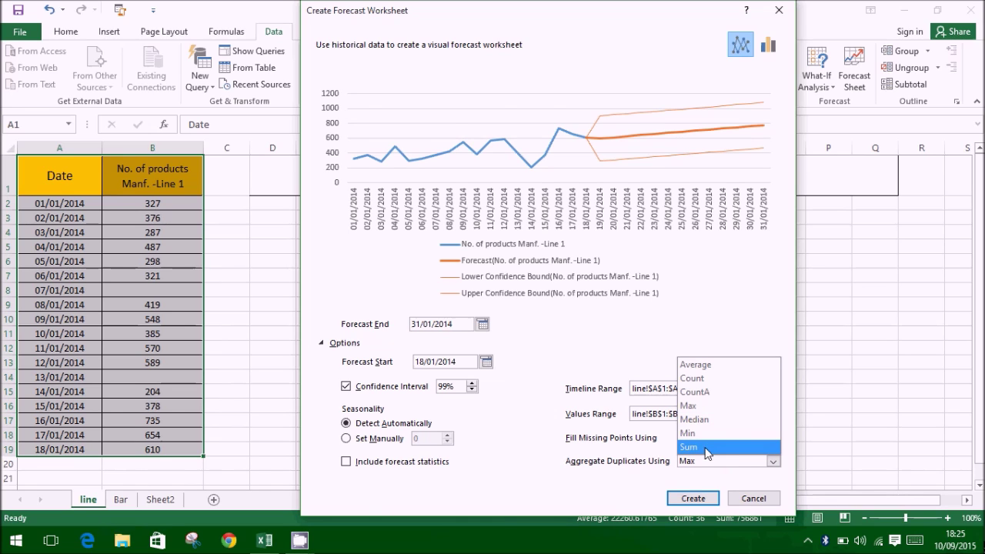
left_click(705, 447)
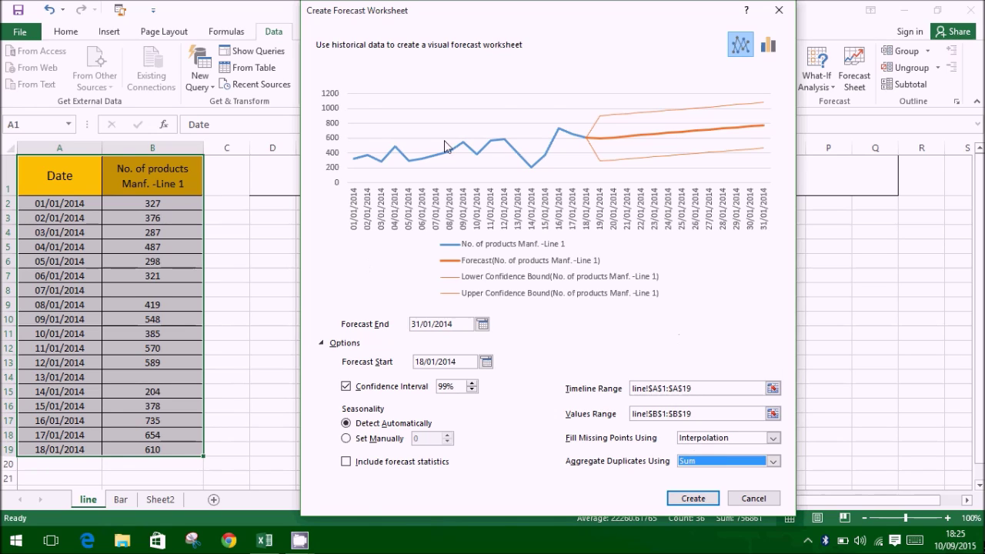
left_click(691, 499)
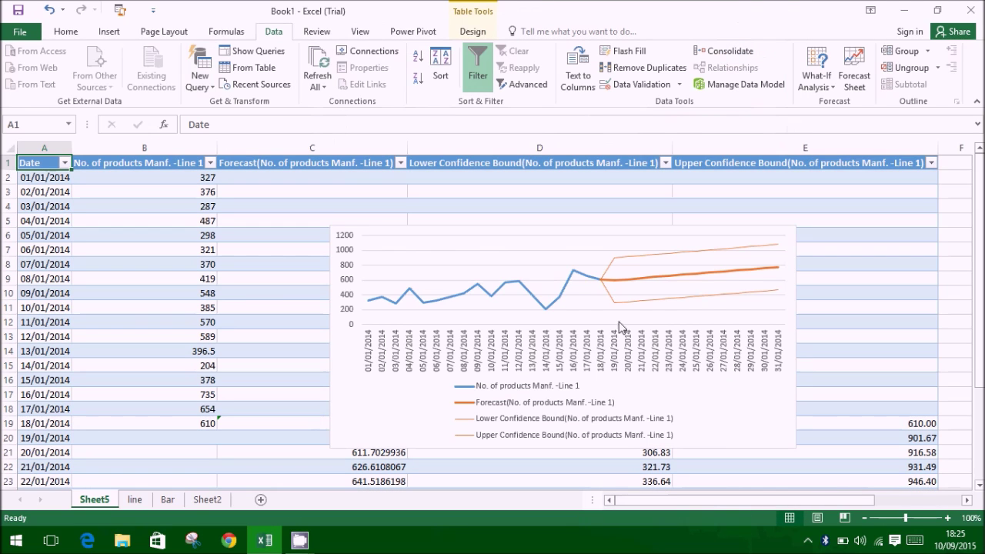
Move the forecast chart below the table and examine the production, forecast and lower and upper confidence bound columns.
left_click(459, 228)
left_click_drag(459, 229, 68, 221)
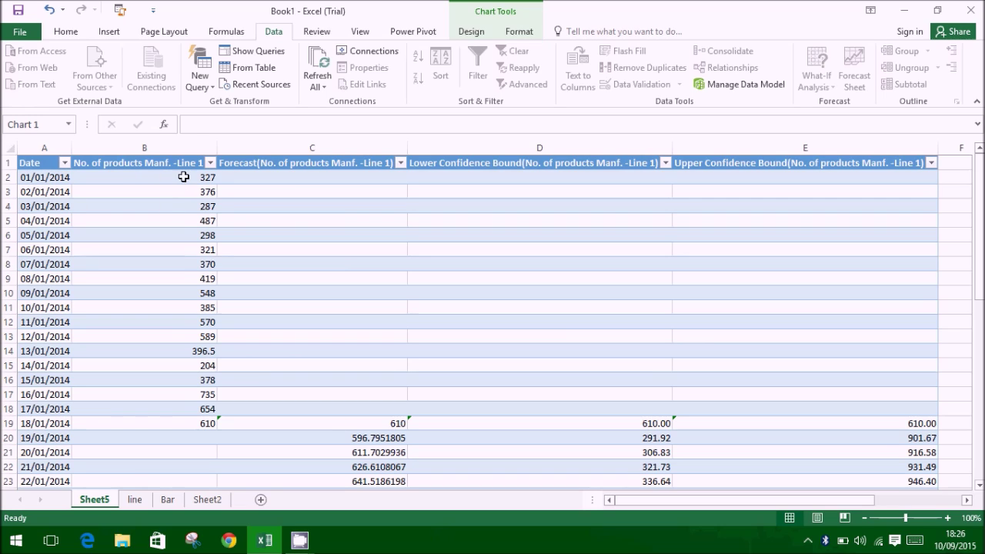
left_click_drag(183, 177, 198, 422)
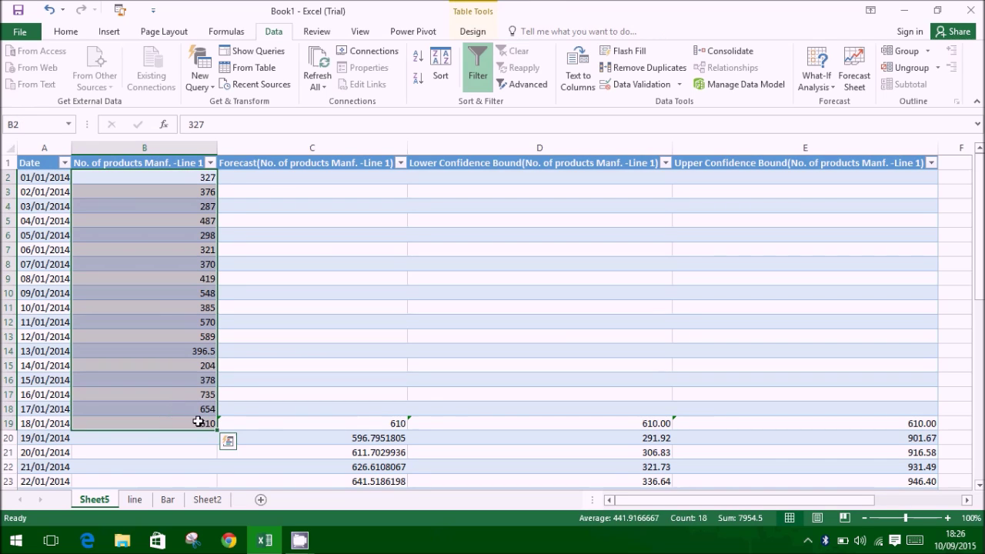
left_click_drag(282, 422, 300, 435)
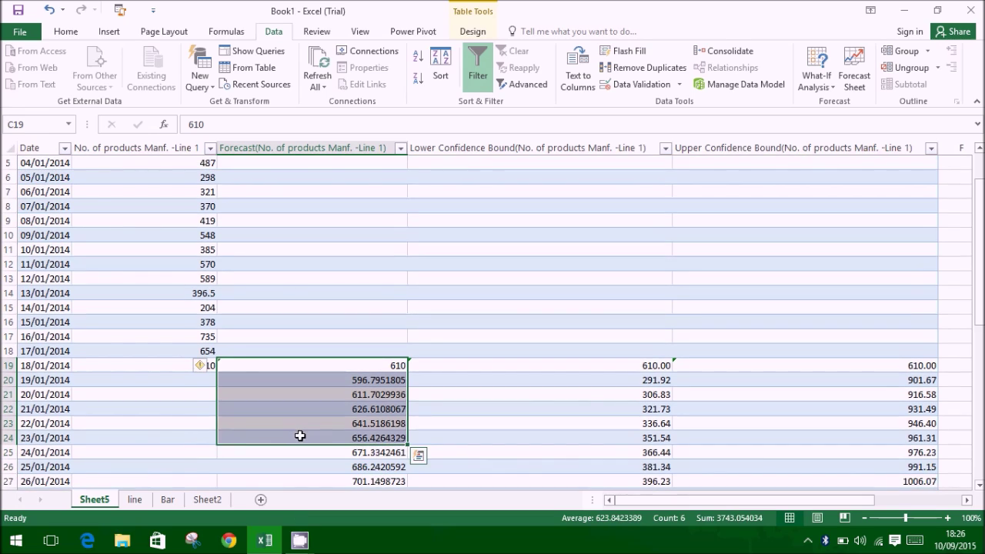
scroll(578, 402, "up", 2)
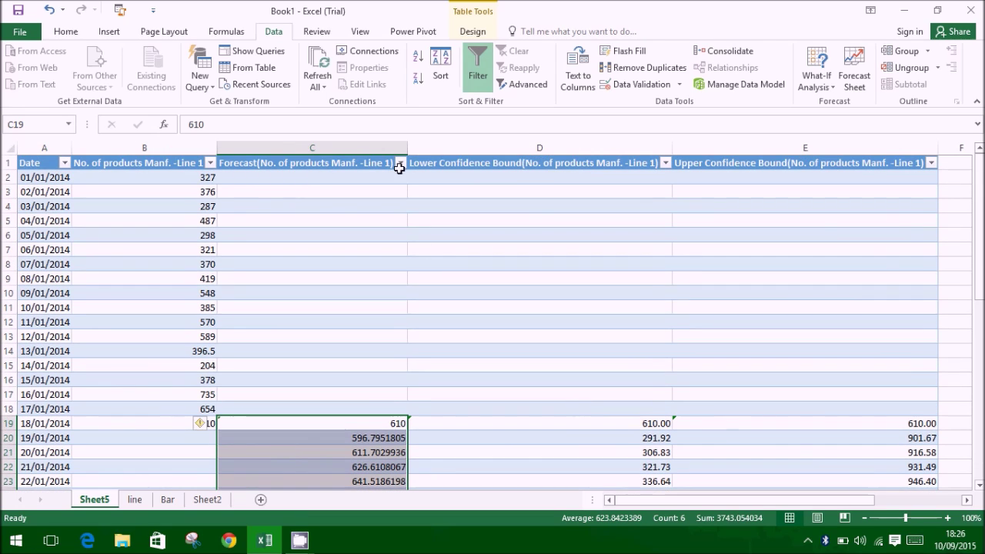
left_click(482, 165)
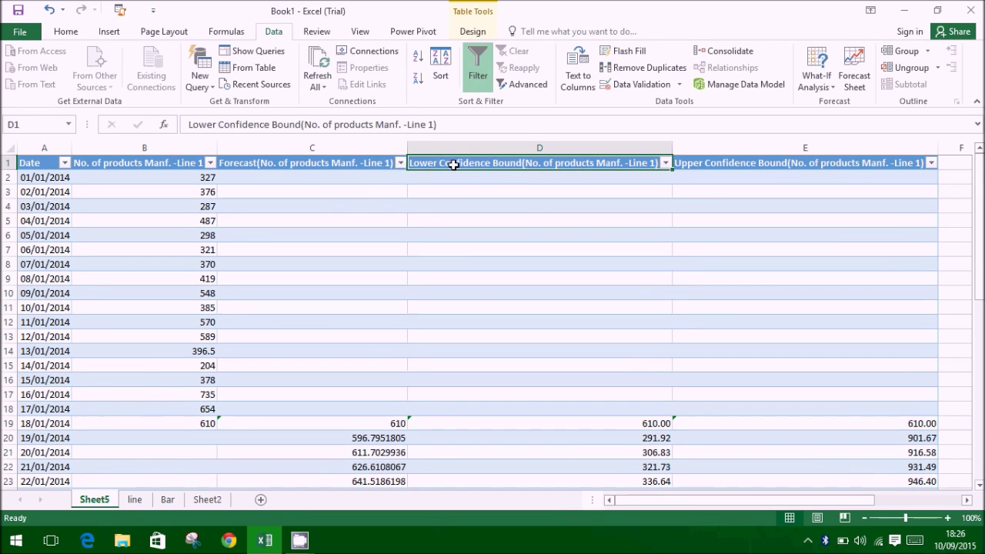
left_click(737, 162)
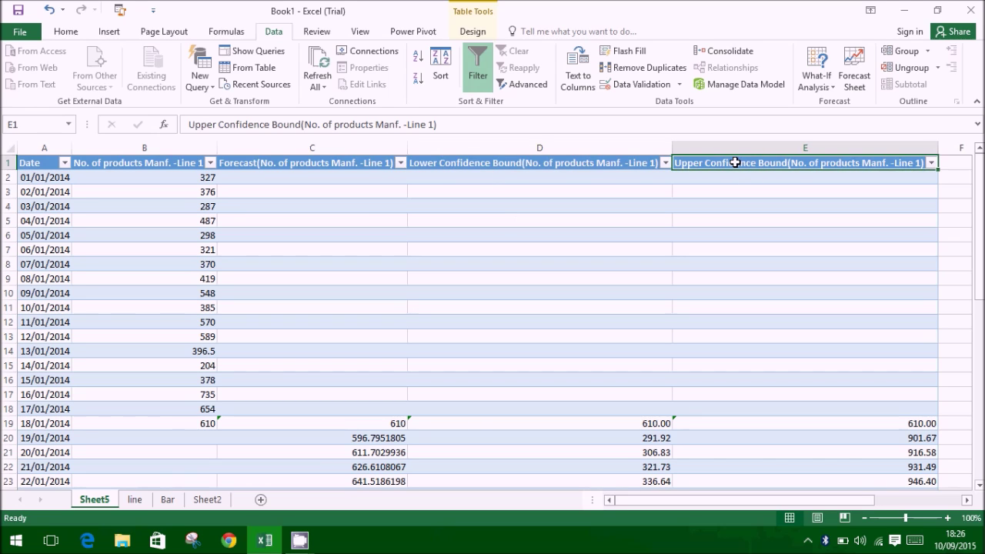
scroll(750, 211, "down", 5)
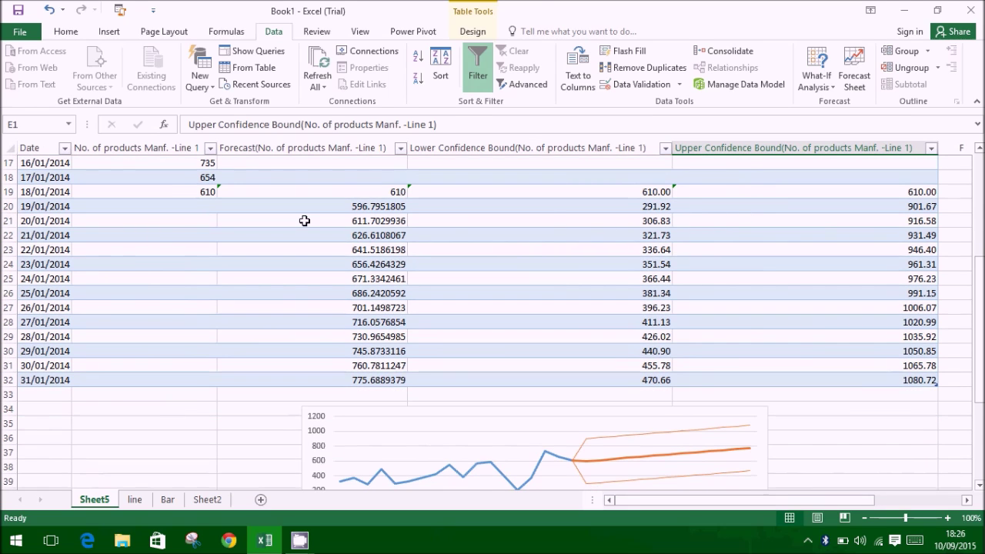
Enlarge the forecast chart beneath the table and deselect it.
scroll(305, 221, "down", 5)
left_click(805, 363)
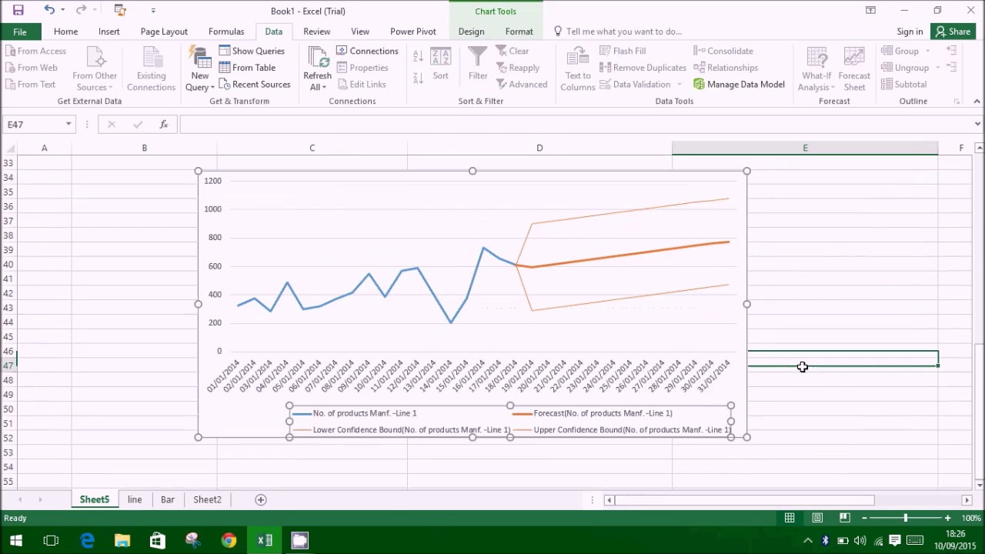
left_click(157, 294)
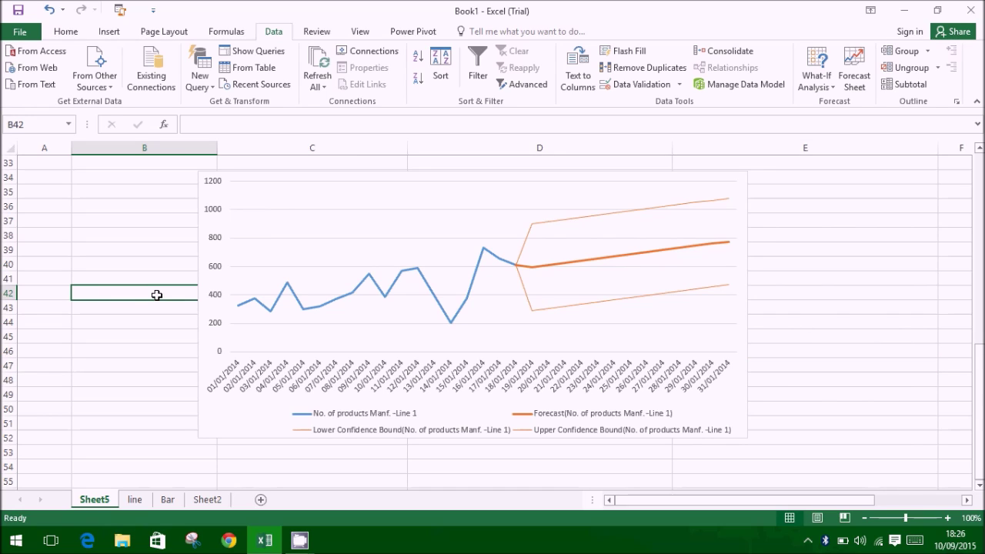
Start a forecast sheet from the Bar sheet's table range A1:C19 and choose the column chart type.
left_click(168, 501)
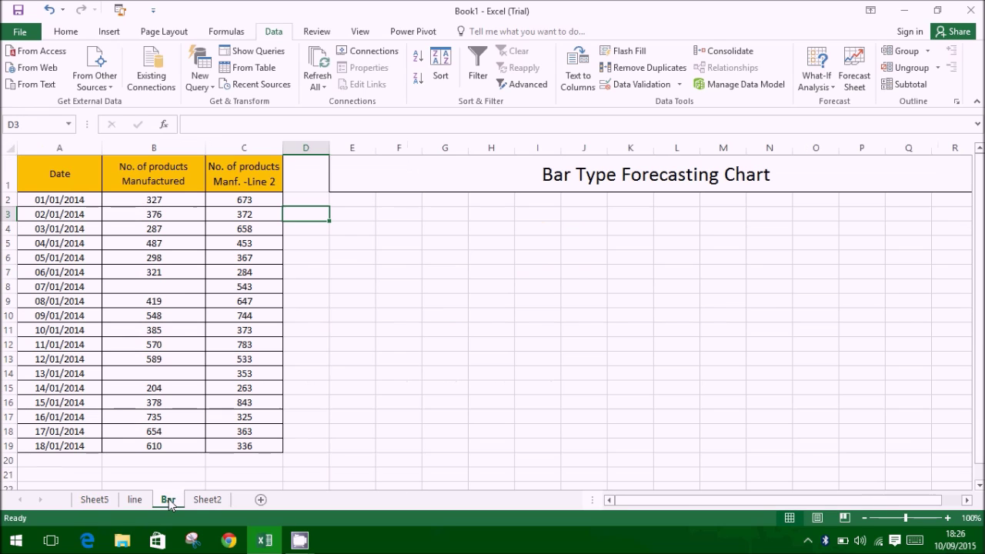
left_click(427, 316)
left_click_drag(35, 175, 246, 442)
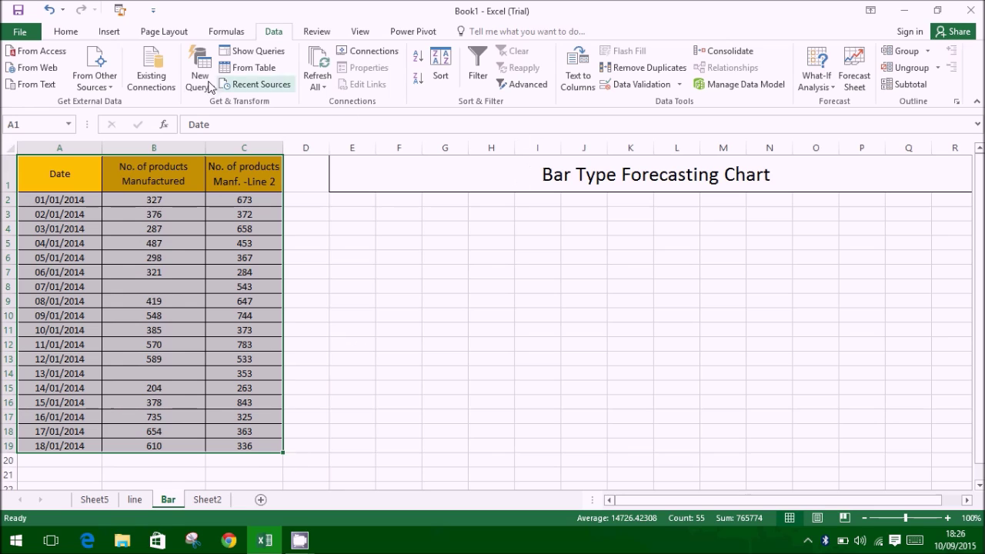
left_click(854, 80)
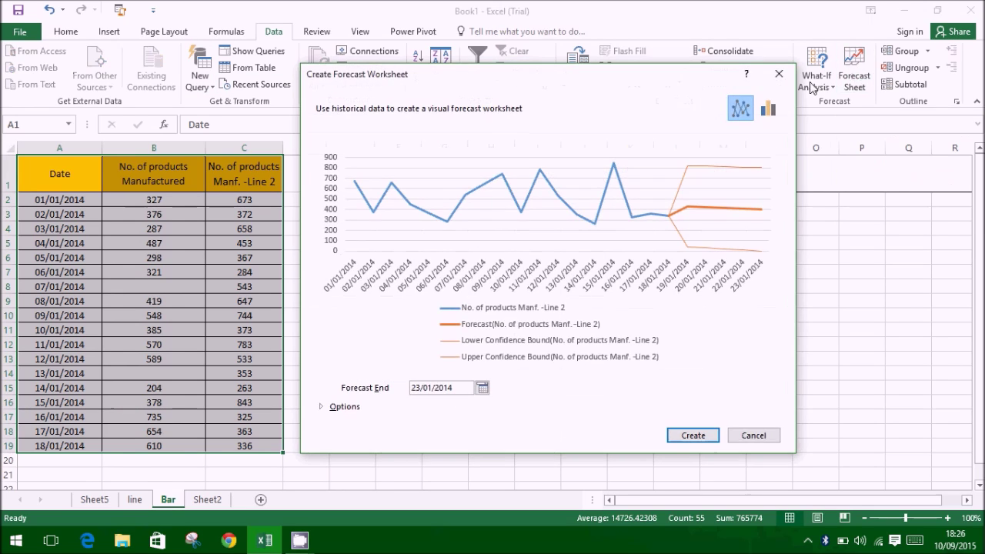
left_click(766, 113)
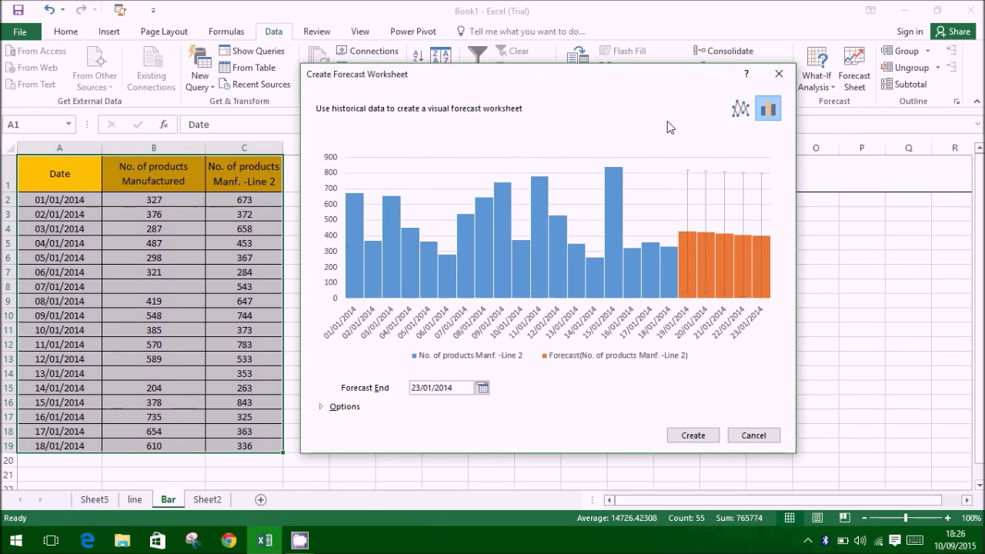
Set the forecast end to 31/01/2014, expand the forecast options and move the dialog up so all of them fit.
left_click(323, 408)
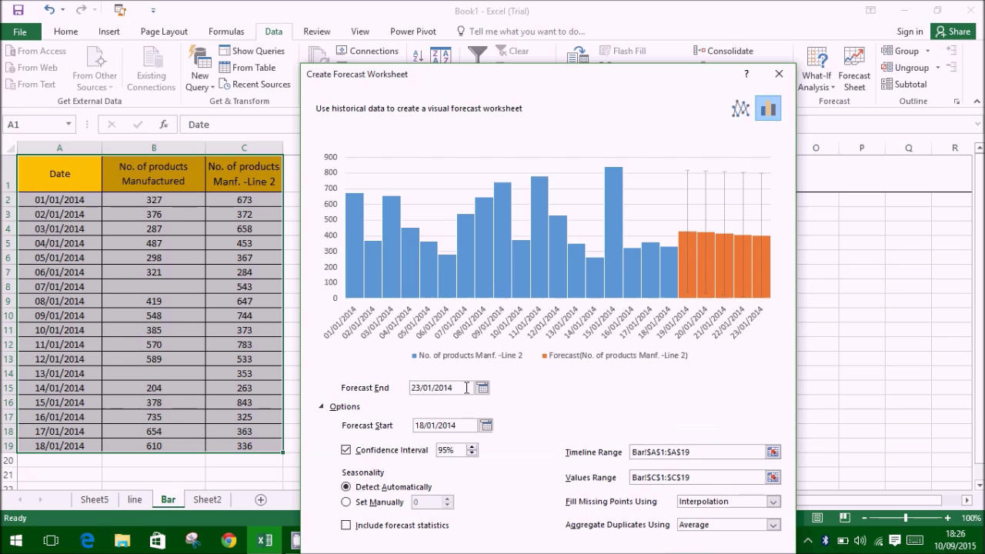
left_click(483, 388)
left_click(561, 475)
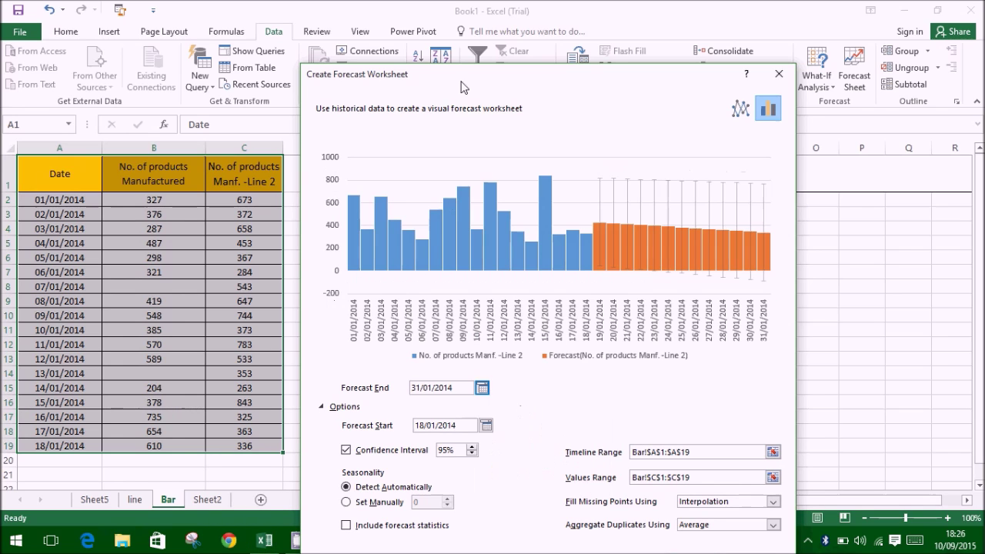
left_click_drag(461, 80, 455, 36)
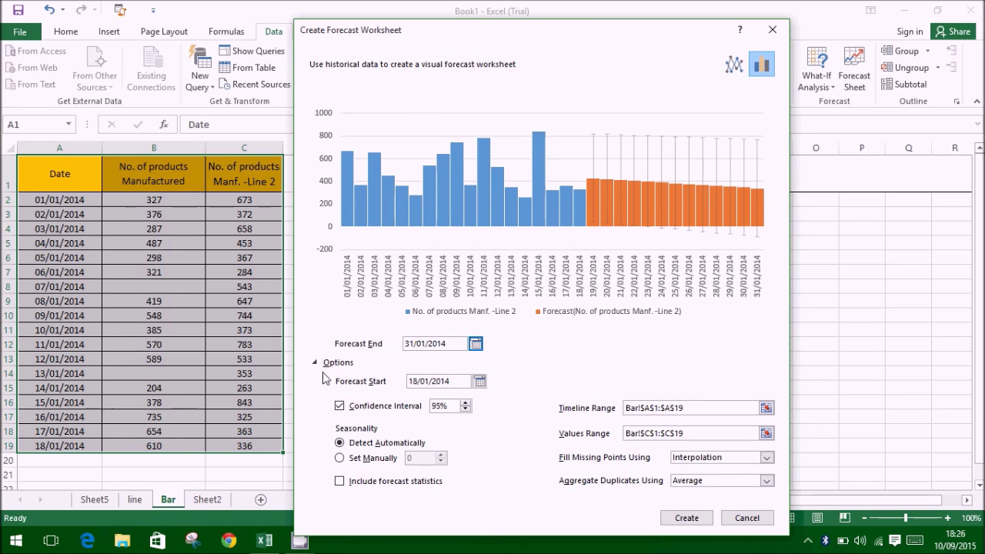
Set the confidence interval to 97% and the forecast start to 16/01/2014.
left_click(465, 404)
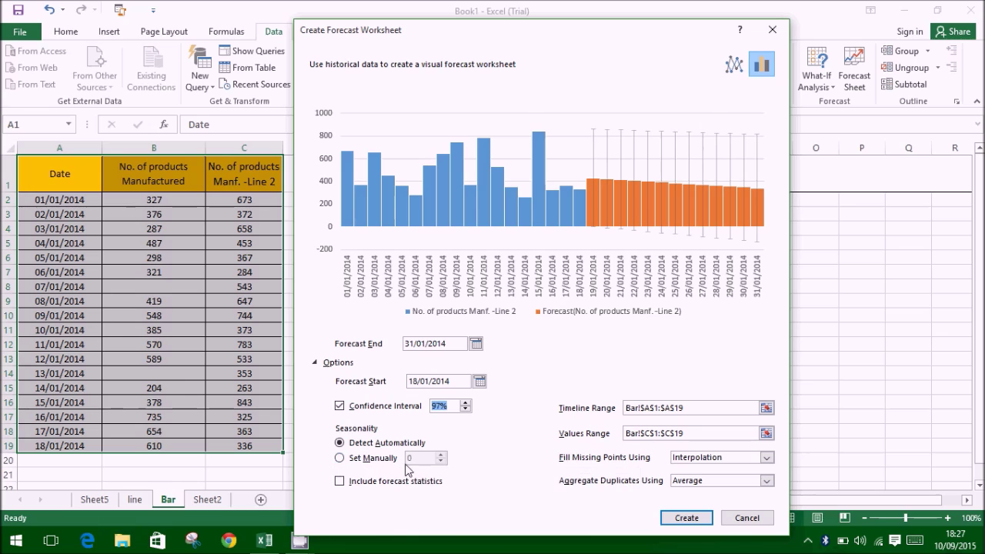
left_click(479, 380)
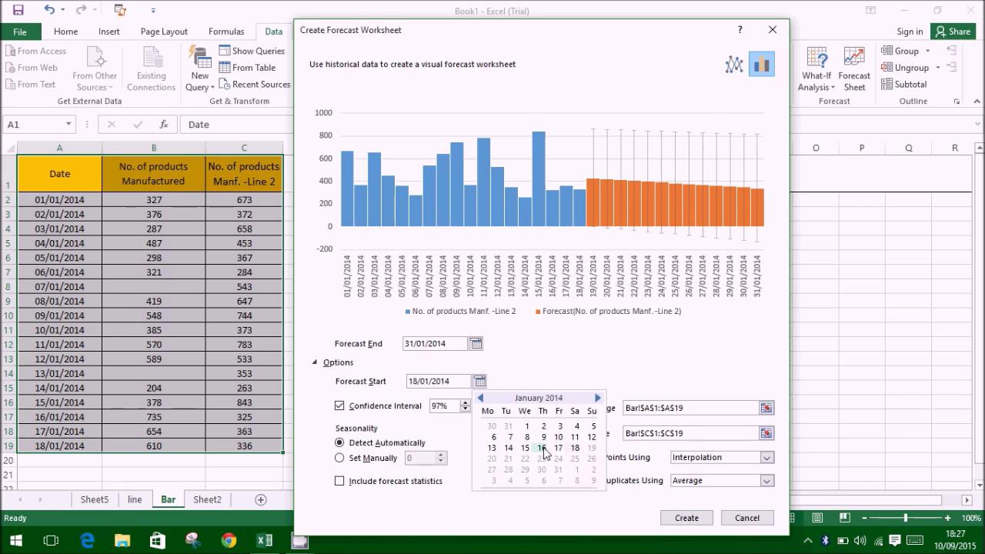
left_click(543, 449)
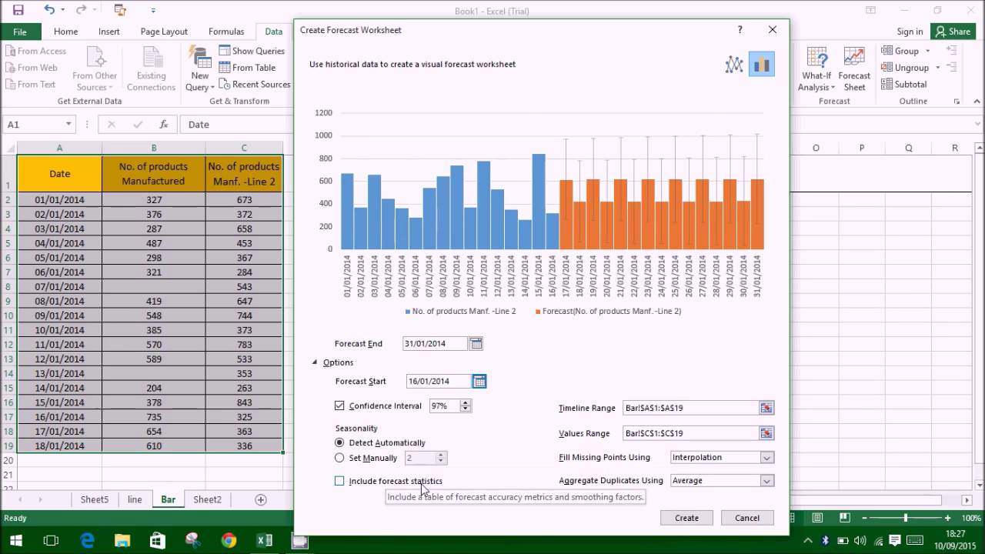
Try Zeros for filling the bar forecast's missing points and return to Interpolation.
left_click(702, 460)
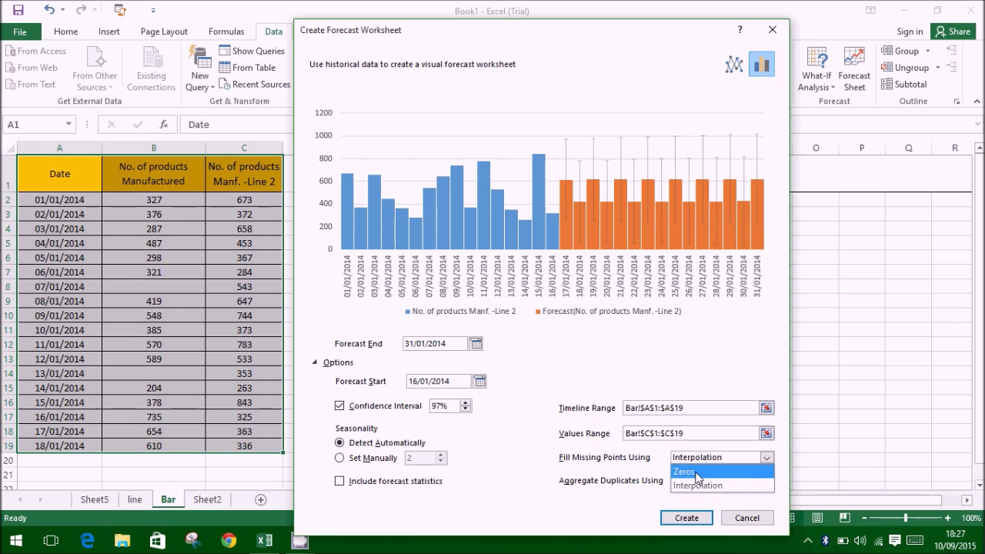
left_click(685, 471)
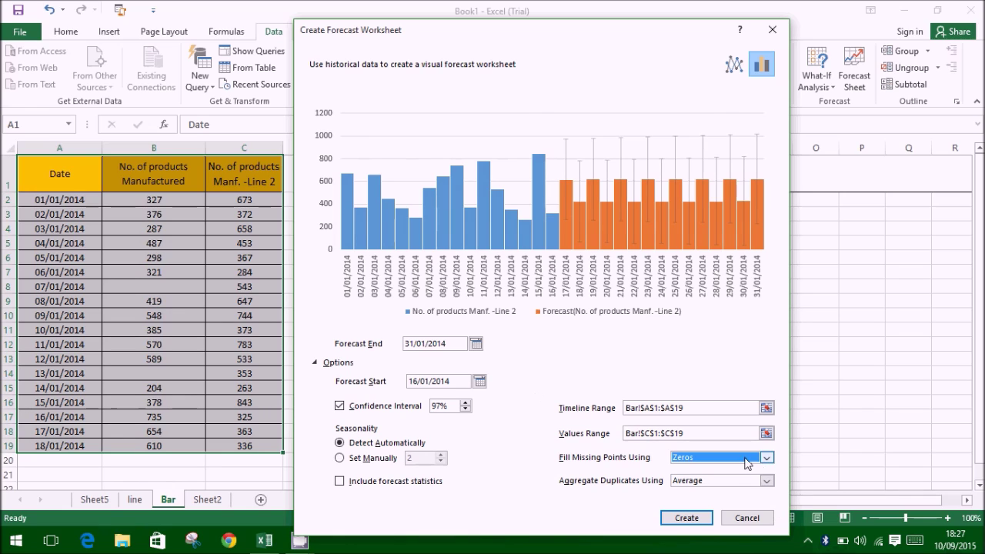
left_click(724, 457)
left_click(712, 486)
Try aggregating duplicates using Sum and Max, and return the setting to Average.
left_click(677, 482)
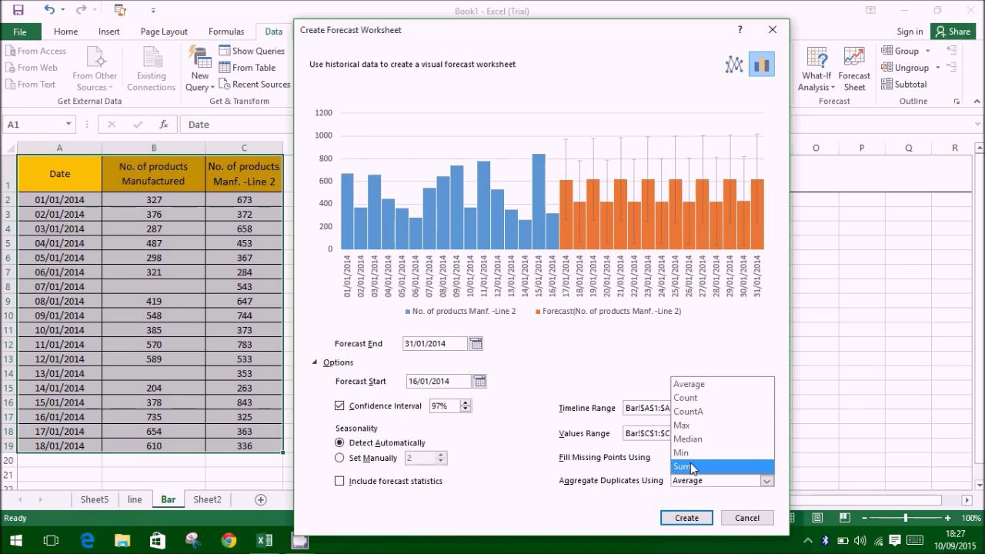
left_click(692, 467)
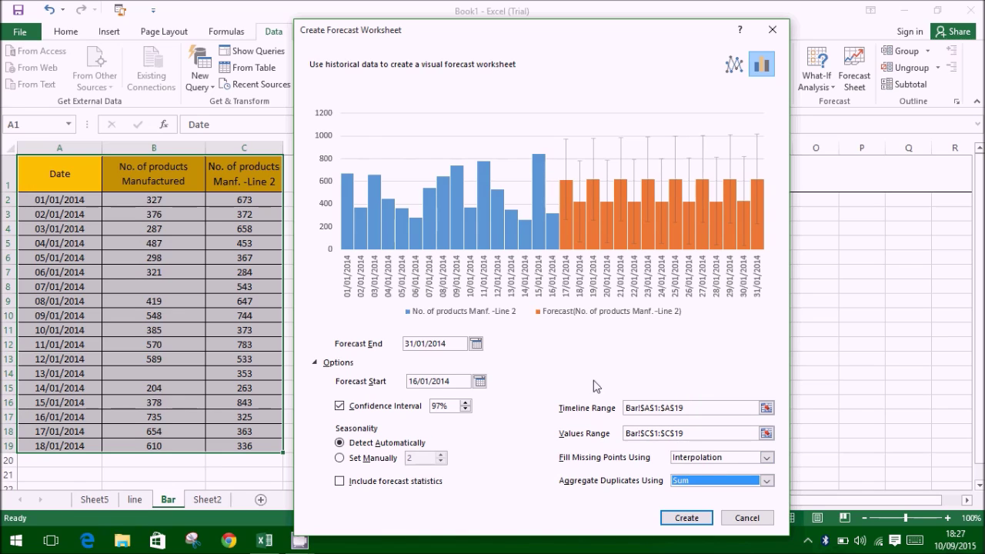
left_click(704, 481)
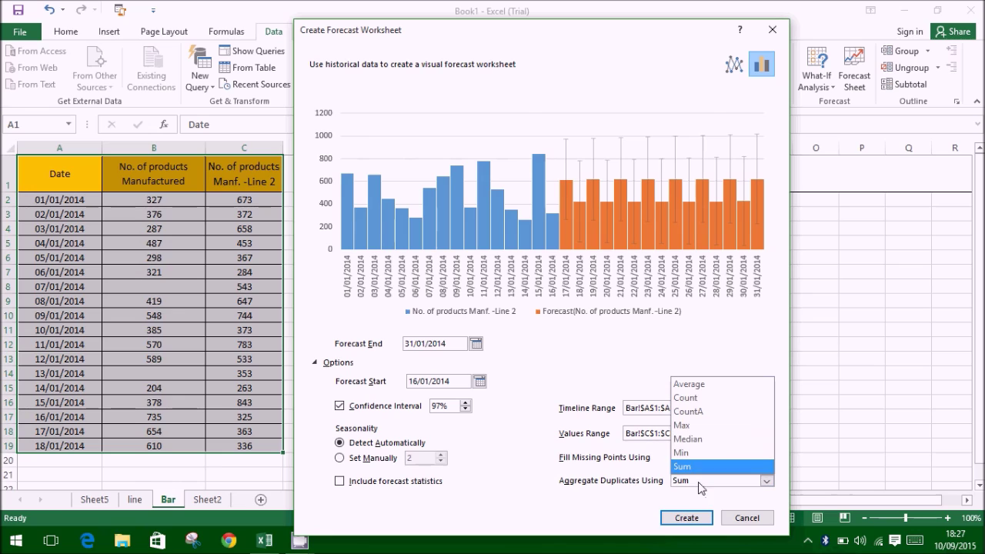
left_click(690, 427)
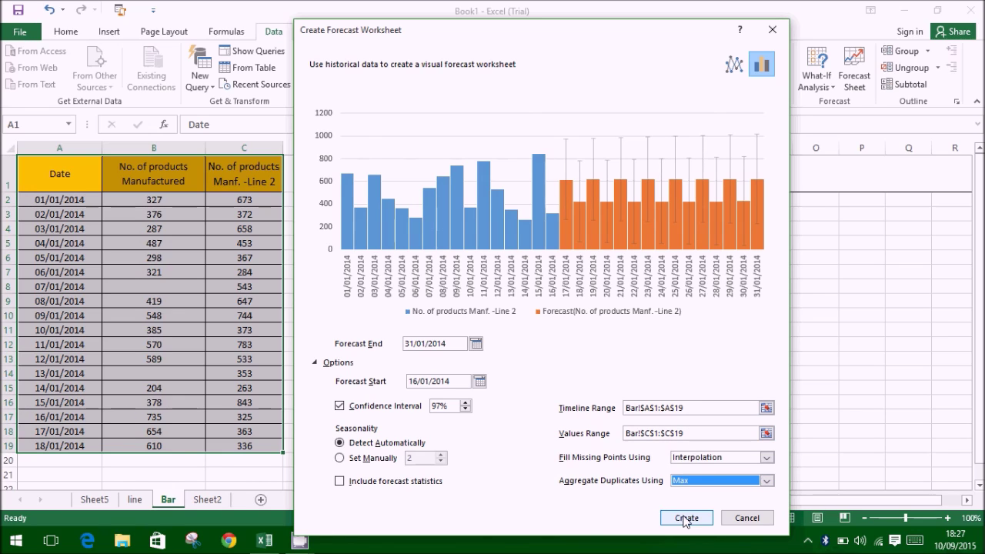
left_click(696, 481)
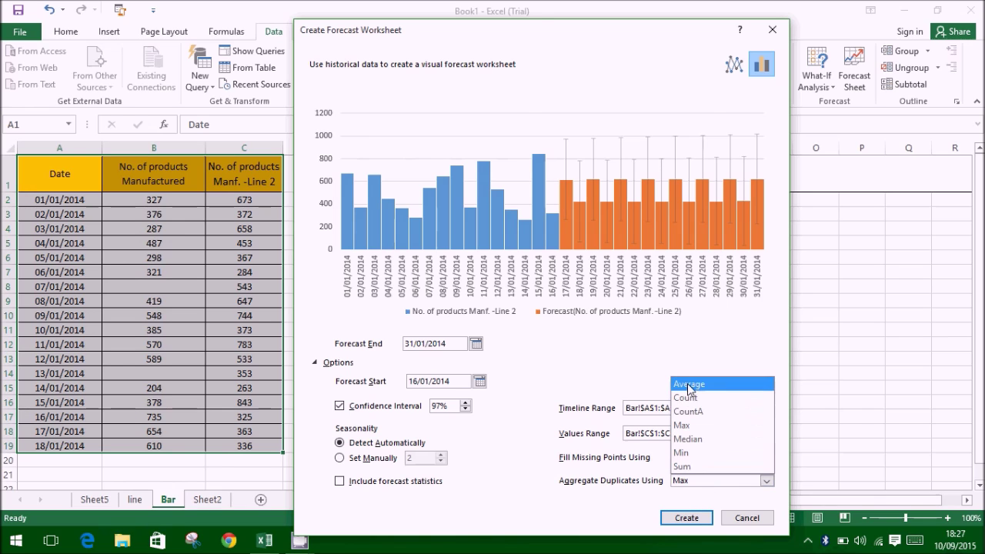
left_click(684, 382)
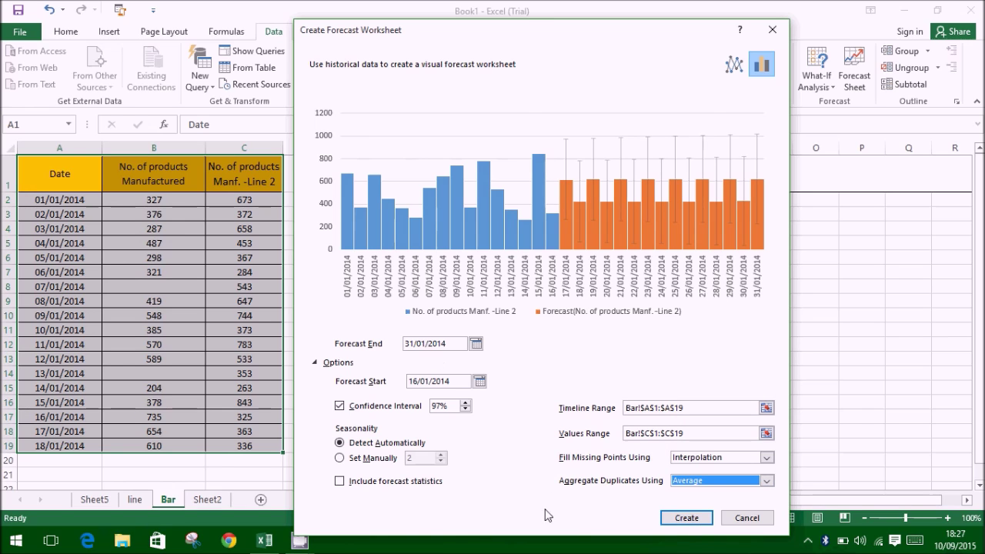
Create the bar forecast worksheet and move its chart to the right of the table, clear of the data columns.
left_click(686, 518)
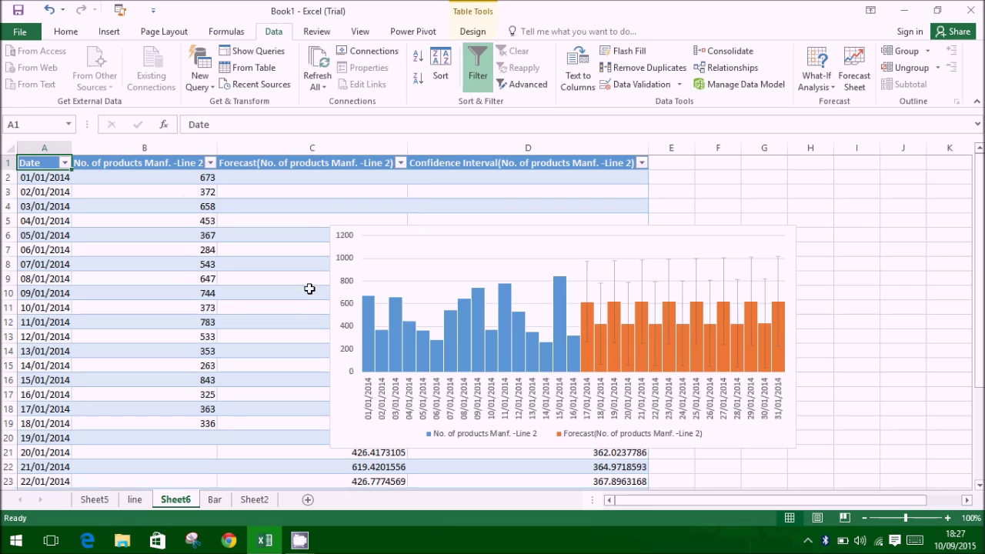
left_click_drag(429, 228, 750, 207)
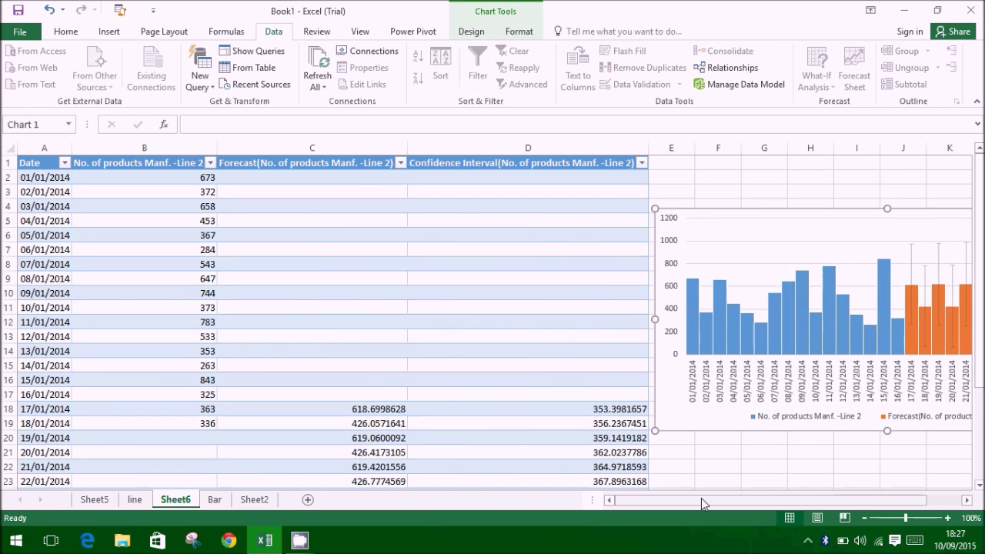
left_click(336, 278)
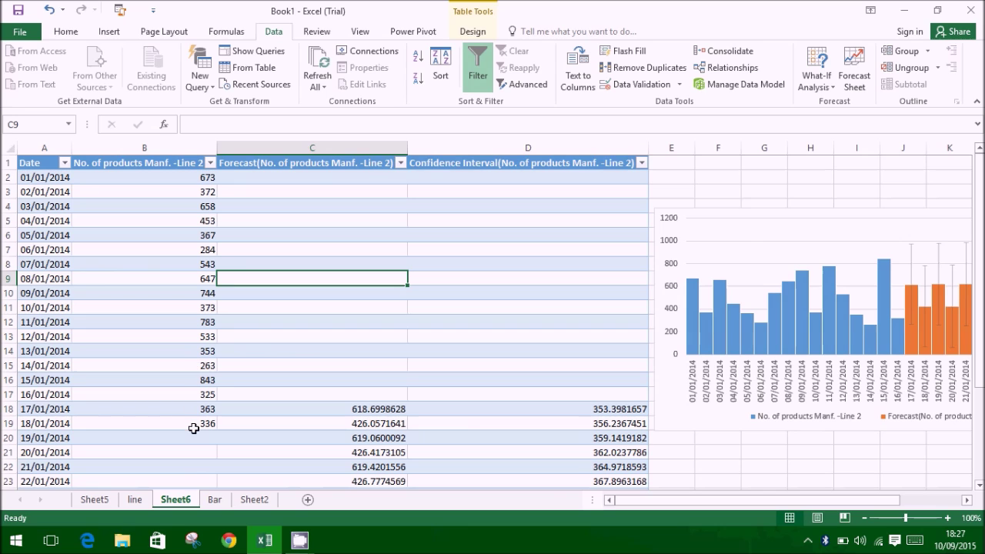
Examine the production, forecast and confidence interval columns of the bar forecast table through 31/01/2014.
scroll(193, 428, "down", 5)
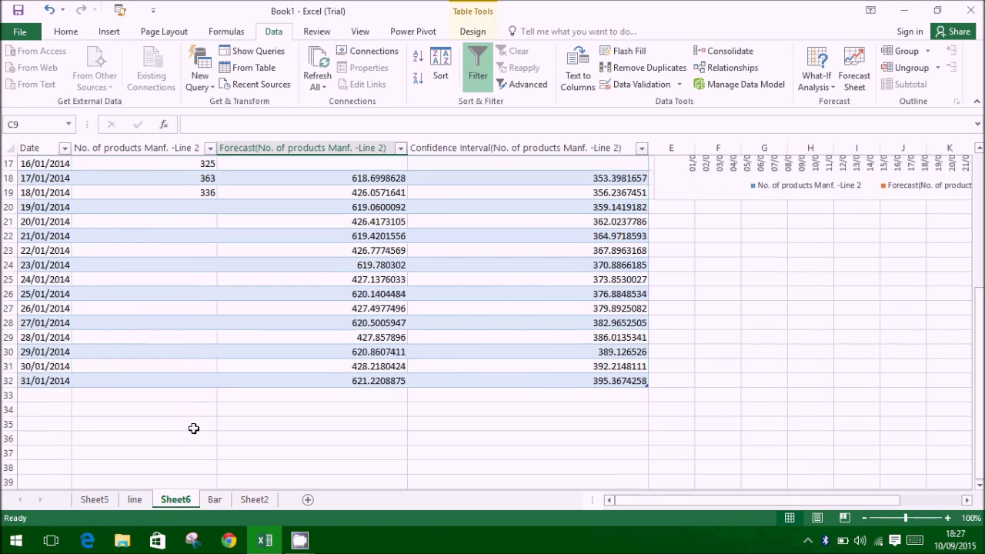
scroll(193, 428, "up", 3)
scroll(193, 427, "up", 3)
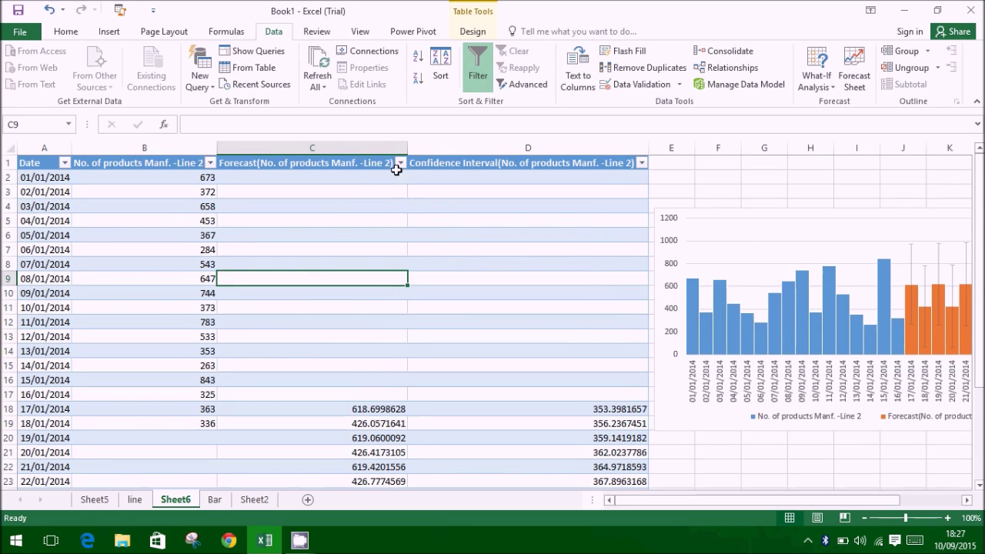
scroll(605, 170, "down", 5)
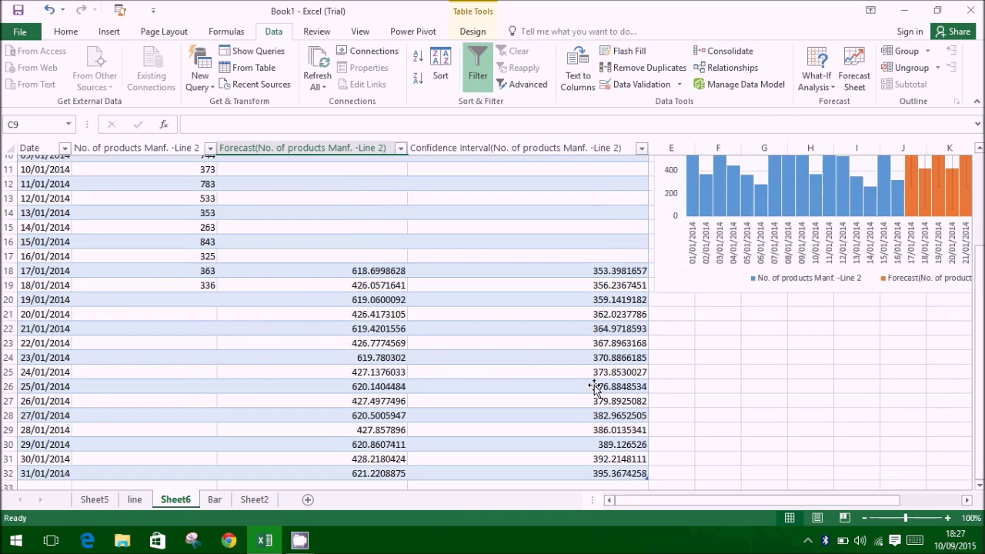
scroll(594, 385, "up", 5)
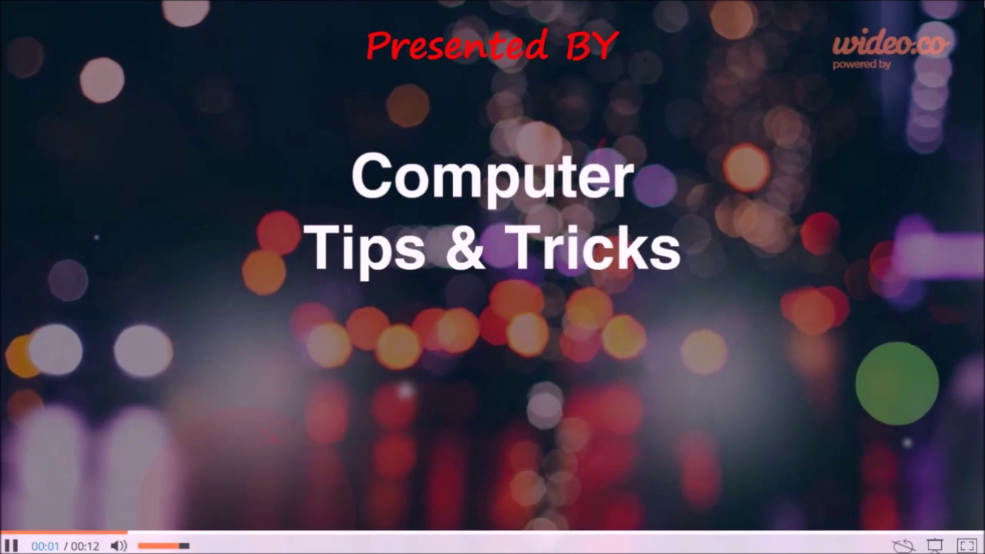